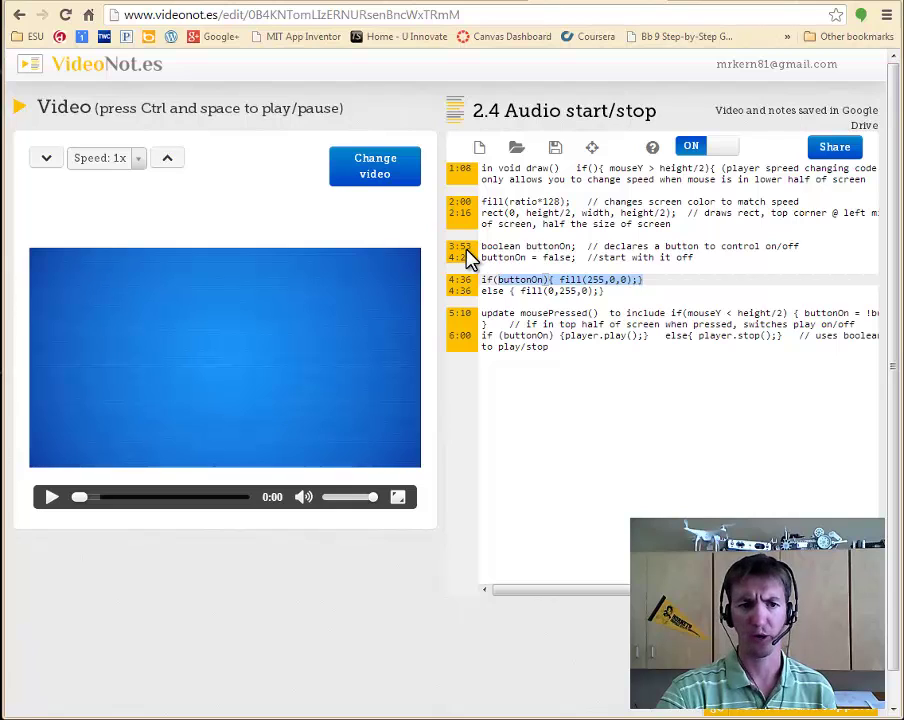
# Jump the video to the 3:53 note that declares the buttonOn boolean
pyautogui.click(470, 256)
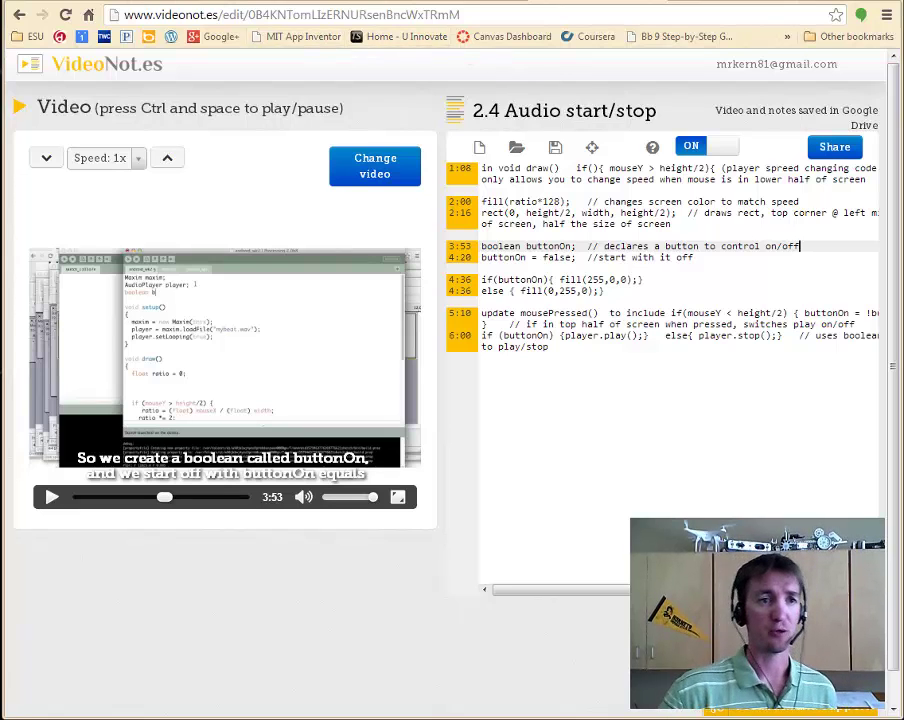
# Switch to the VideoANT site at ant.umn.edu and launch VideoANT to its New ANT form
pyautogui.click(100, 4)
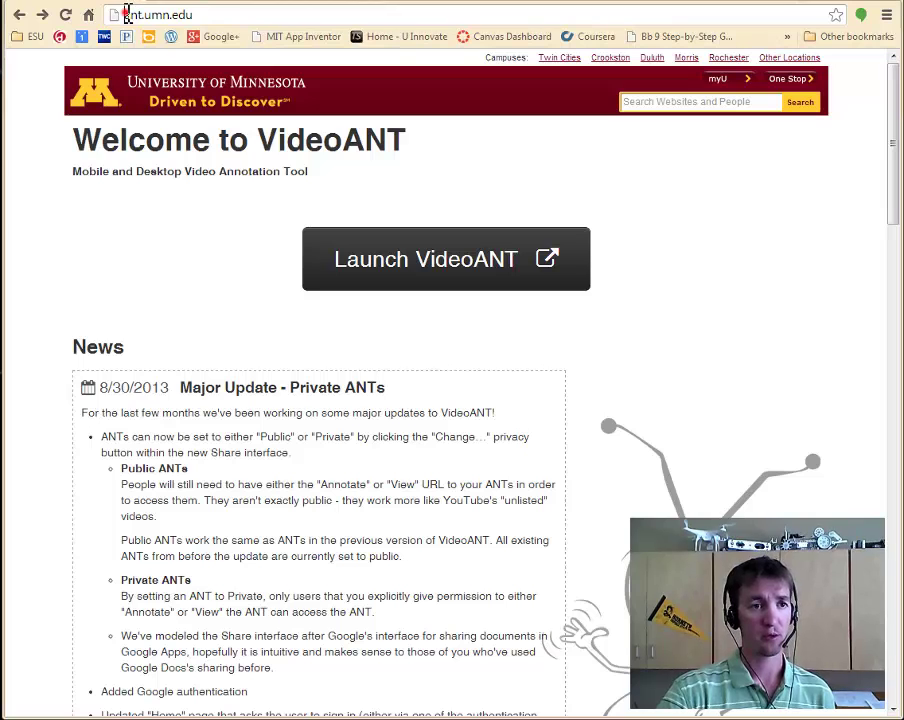
pyautogui.click(126, 13)
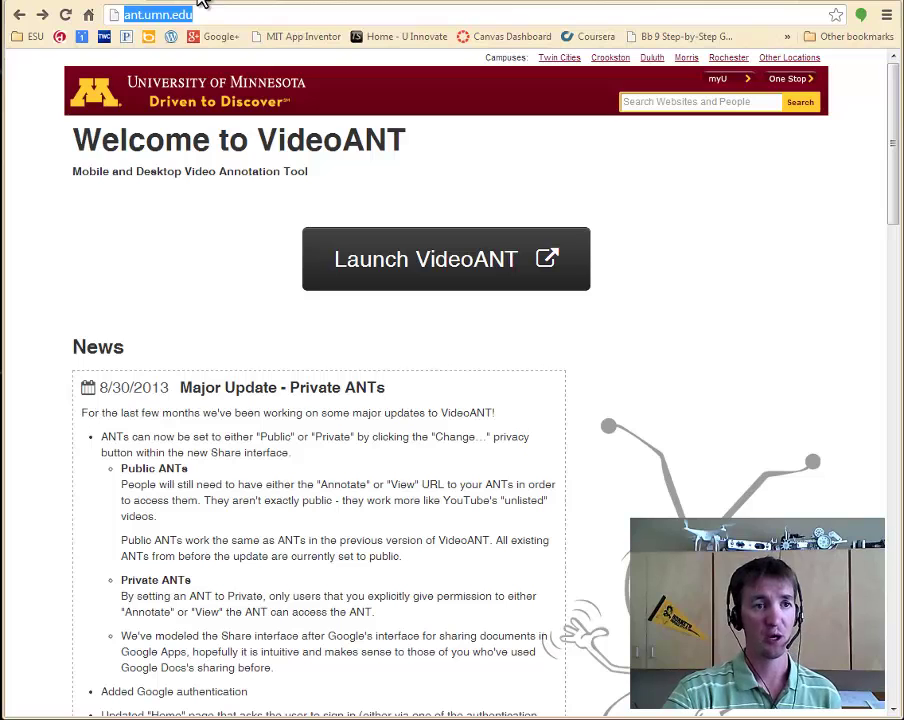
pyautogui.click(430, 262)
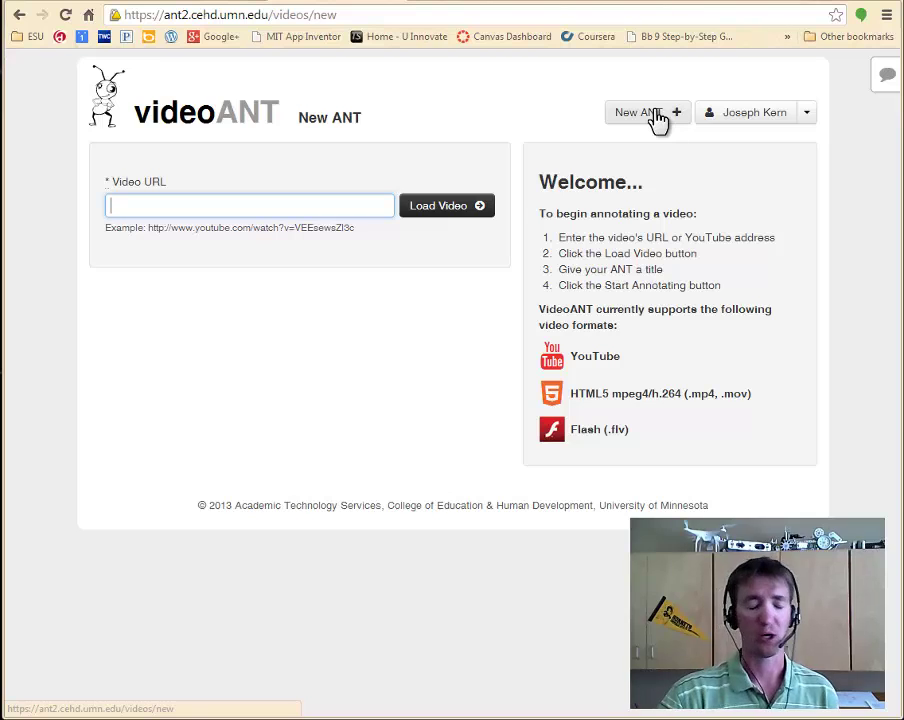
# Copy the link address of the "Are You A Hipster?" Idea Channel video from the YouTube search results
pyautogui.click(722, 5)
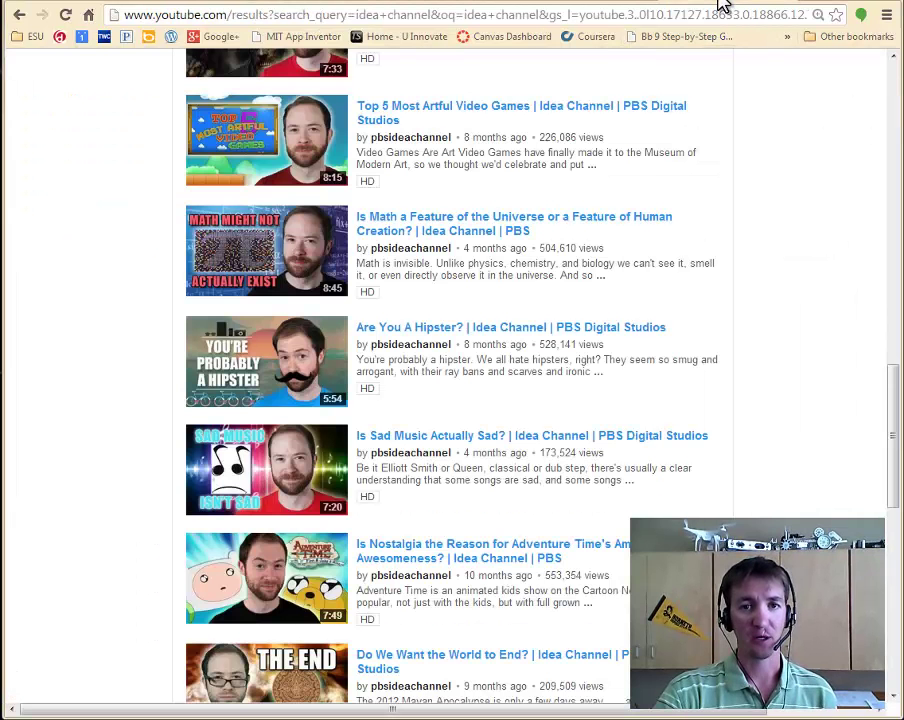
pyautogui.click(403, 330)
pyautogui.rightClick(403, 340)
pyautogui.click(446, 408)
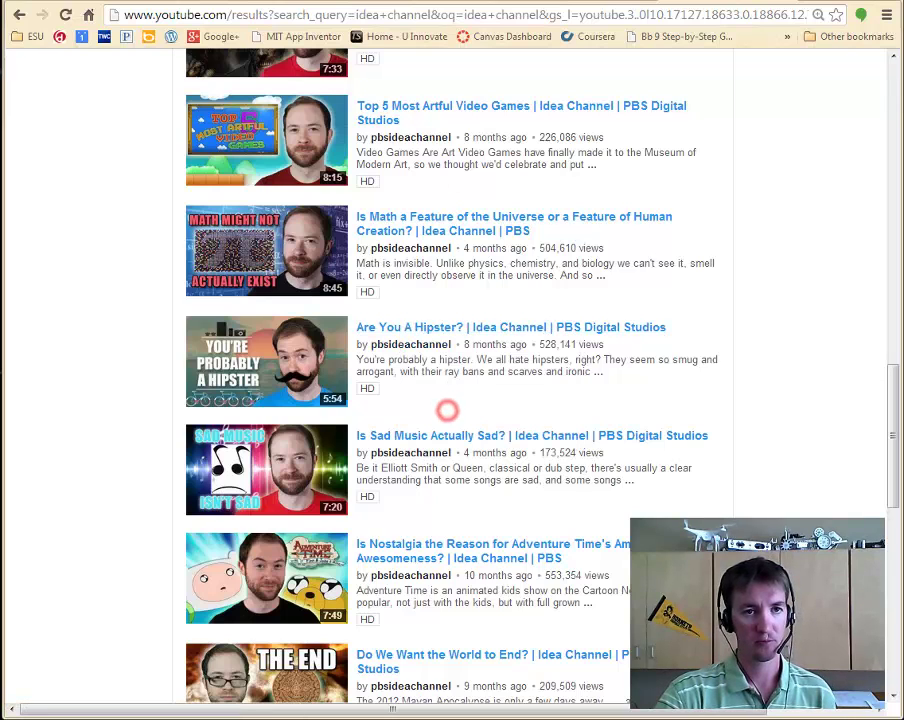
# Create an ANT from the copied video URL in VideoANT, keeping the loaded title, and start annotating
pyautogui.click(308, 5)
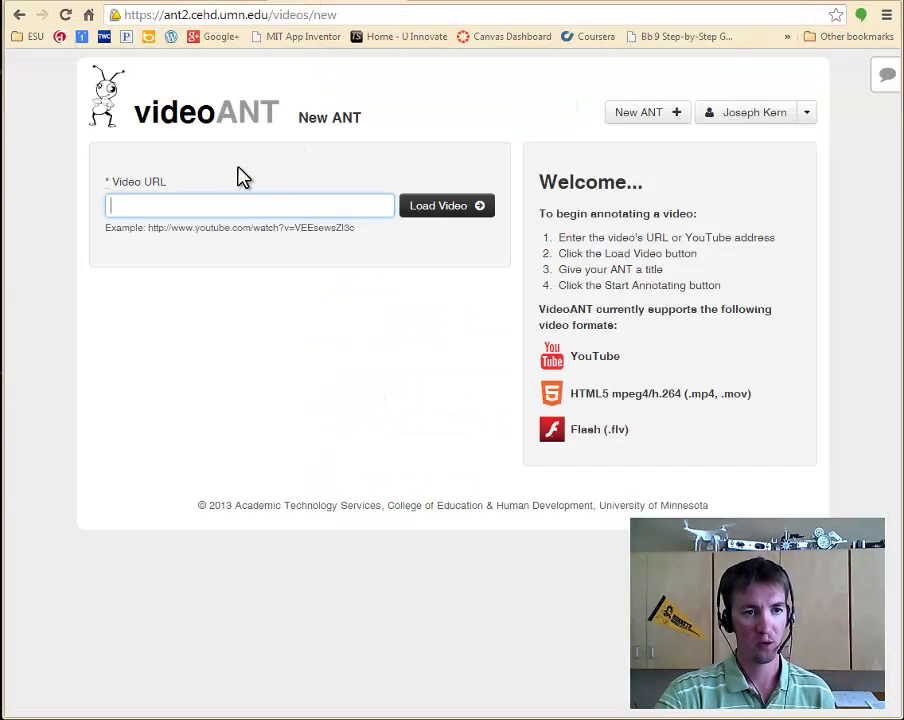
pyautogui.rightClick(237, 207)
pyautogui.click(284, 305)
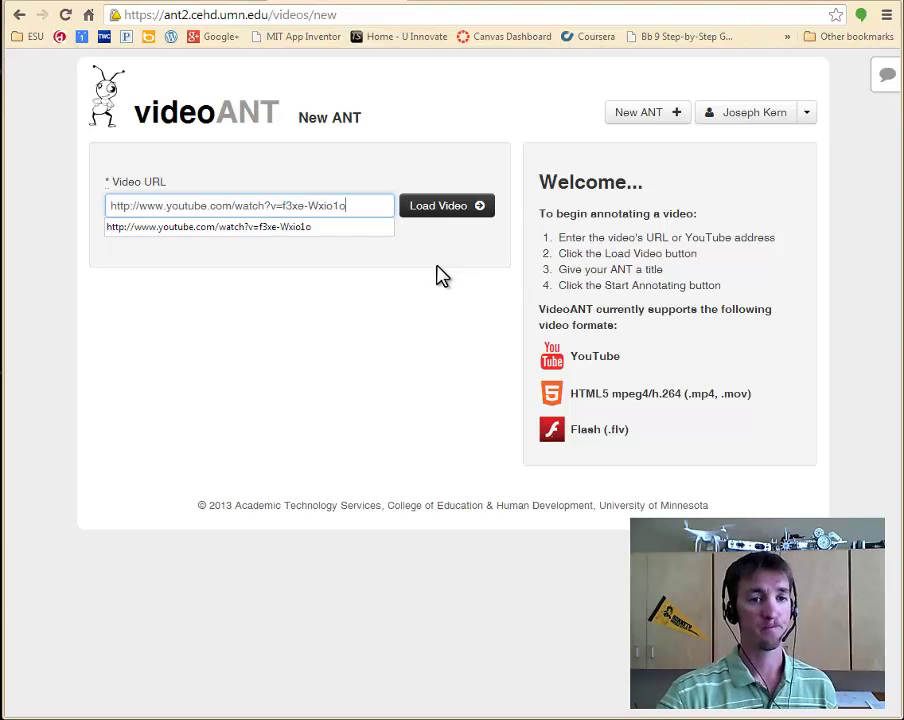
pyautogui.click(442, 206)
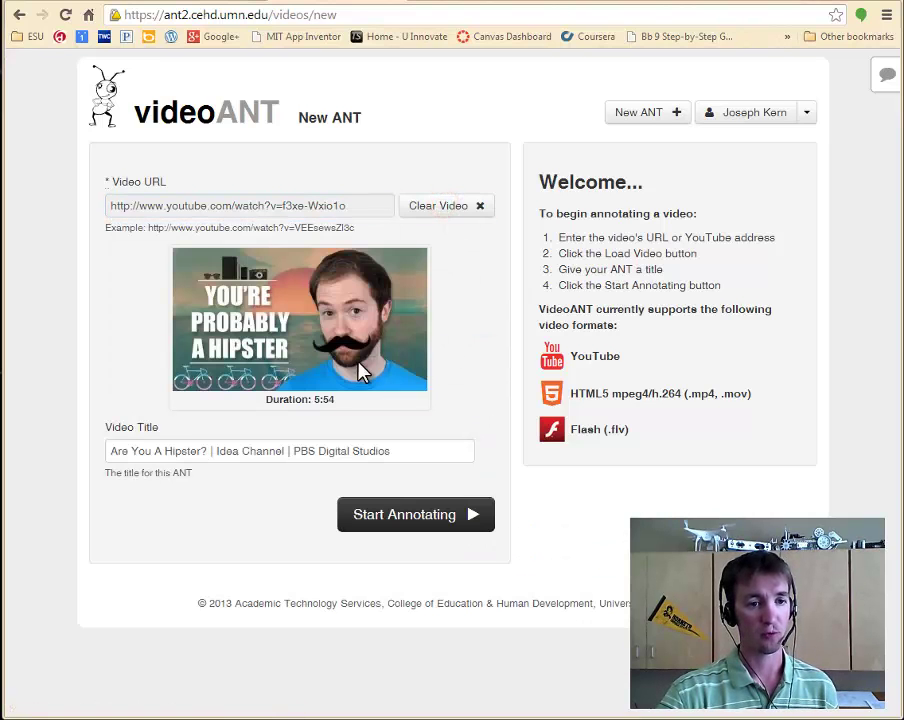
pyautogui.click(446, 520)
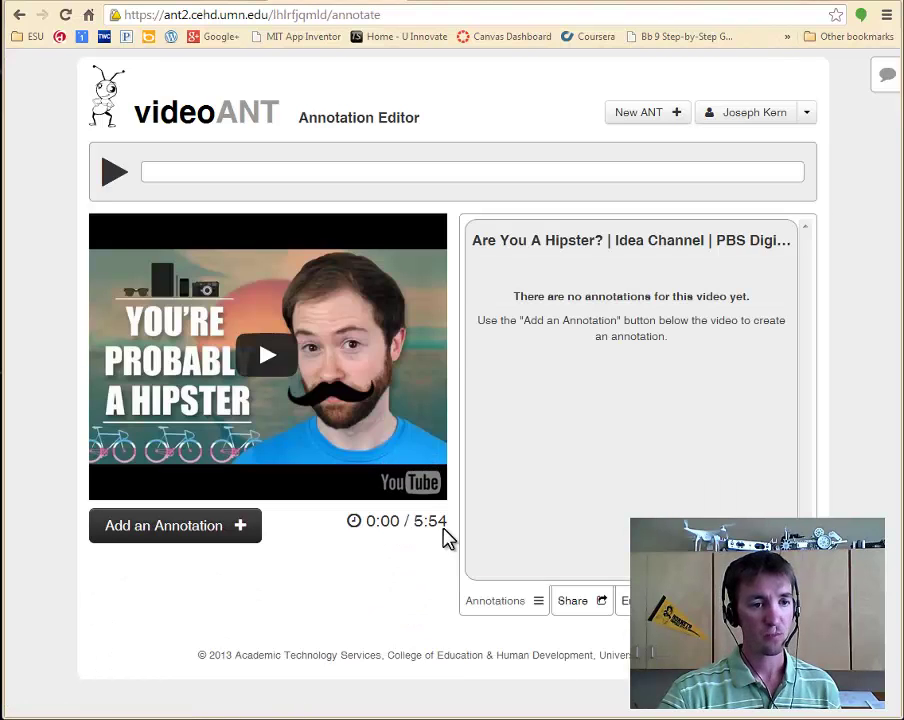
# Play the hipster video briefly and start a new annotation at 0:02
pyautogui.click(272, 358)
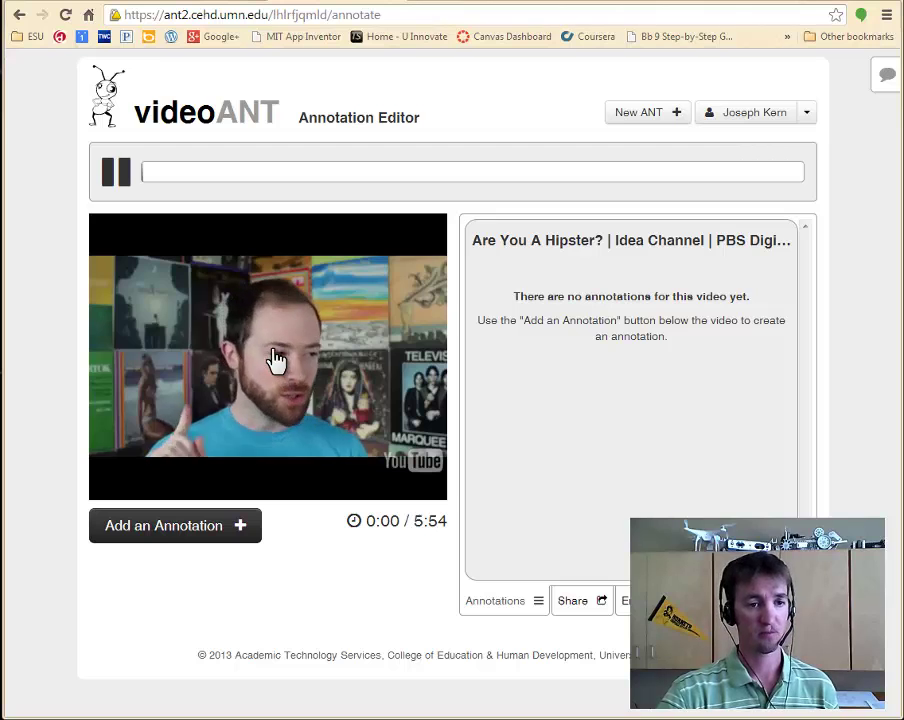
pyautogui.click(241, 537)
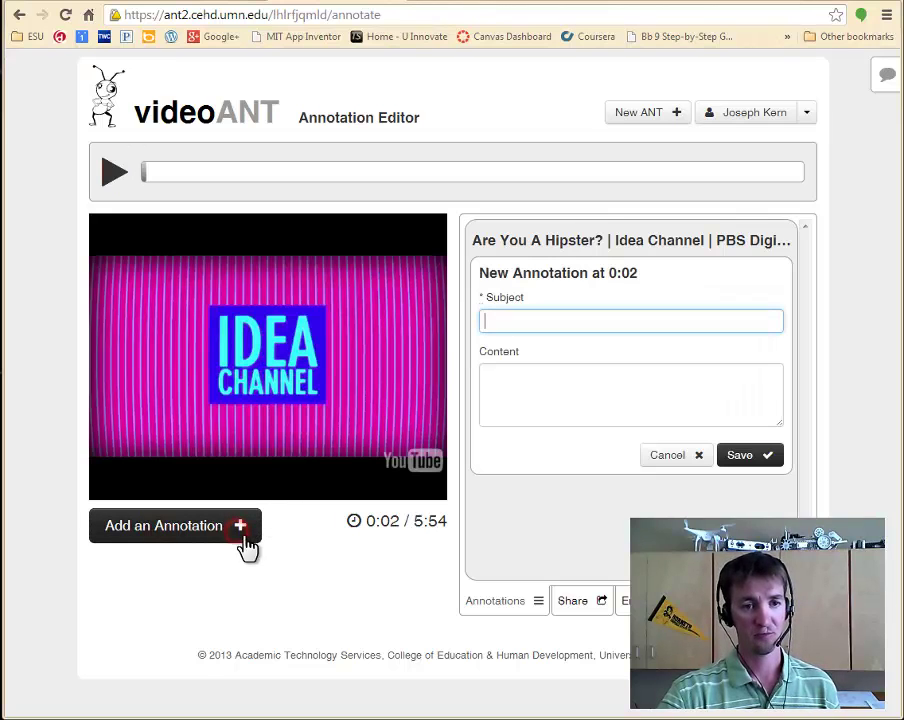
pyautogui.click(508, 322)
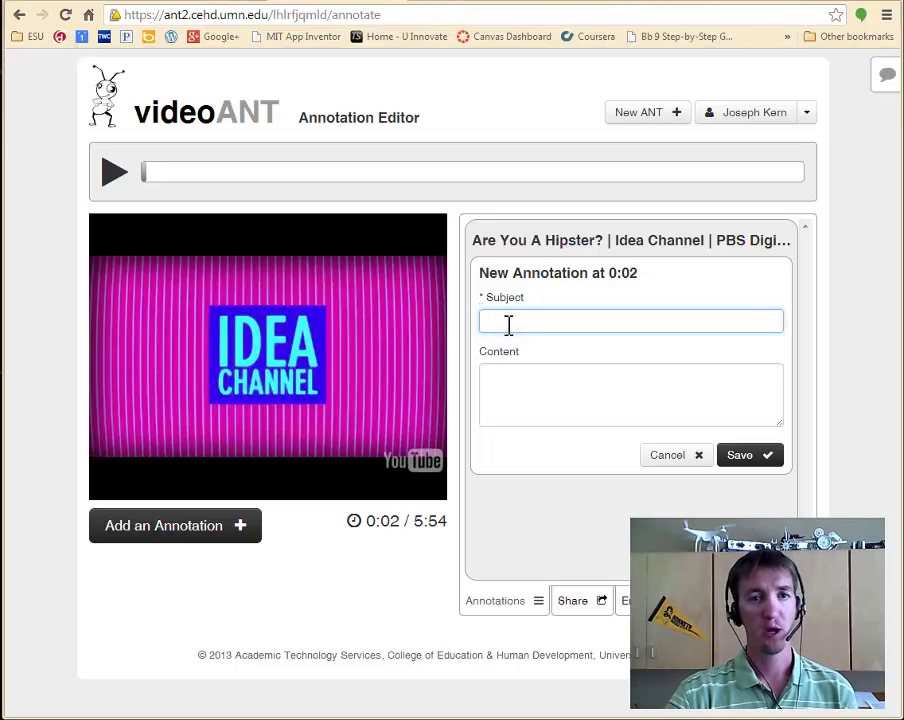
pyautogui.click(585, 2)
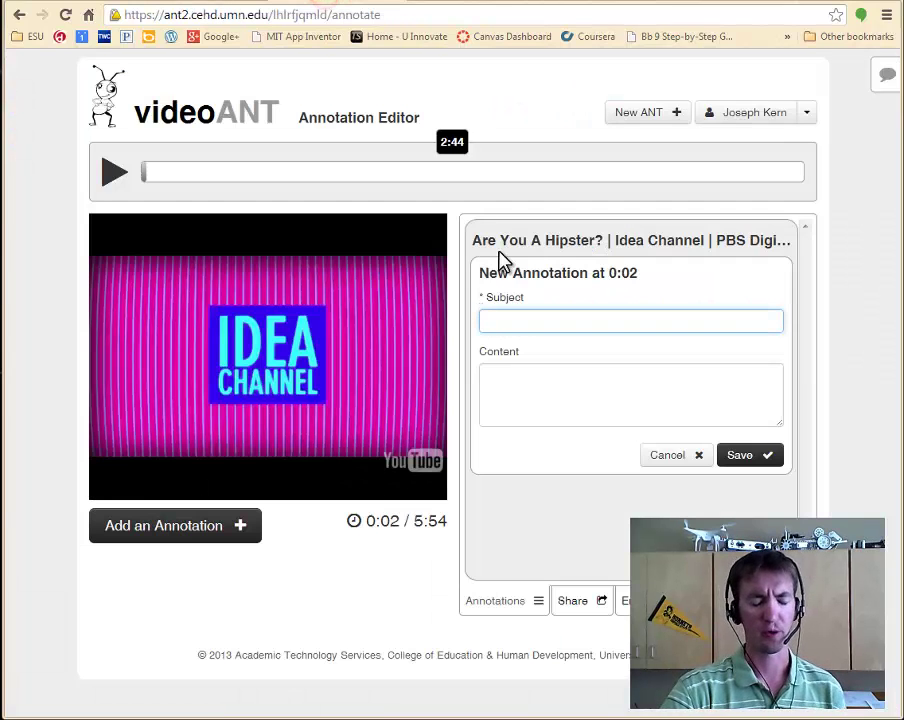
# Fill the annotation's content with placeholder lines "klsfalskf", "askdlfaslkfsa", "aslkfasfhsad" and, after a blank line, "asklfasfasifjsaf"
pyautogui.click(543, 378)
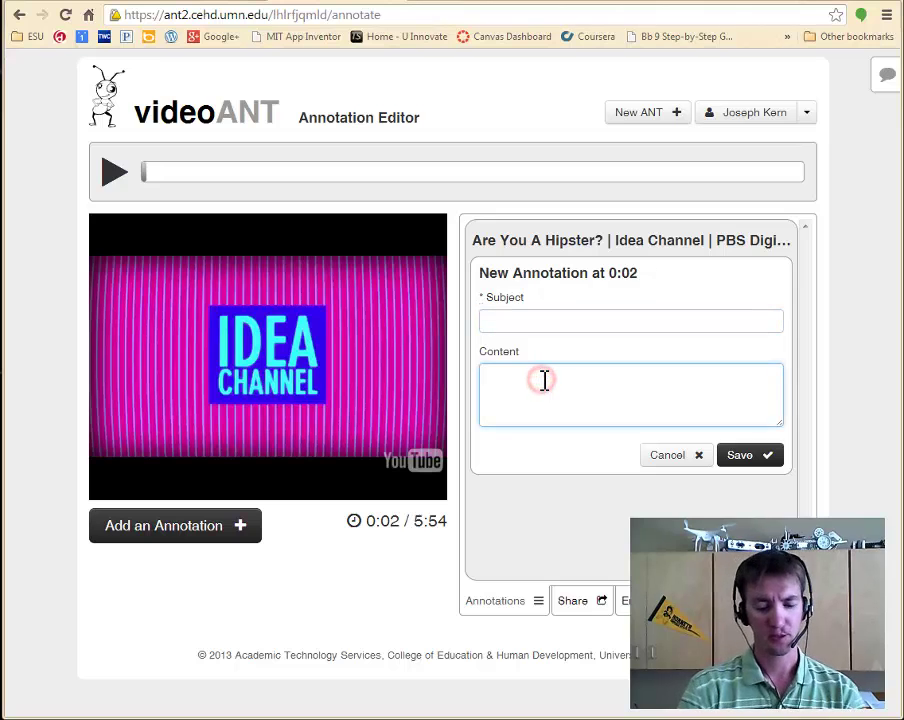
pyautogui.write('klsfalskf')
pyautogui.press('Return')
pyautogui.write('askdlfaslkfas')
pyautogui.press('Return')
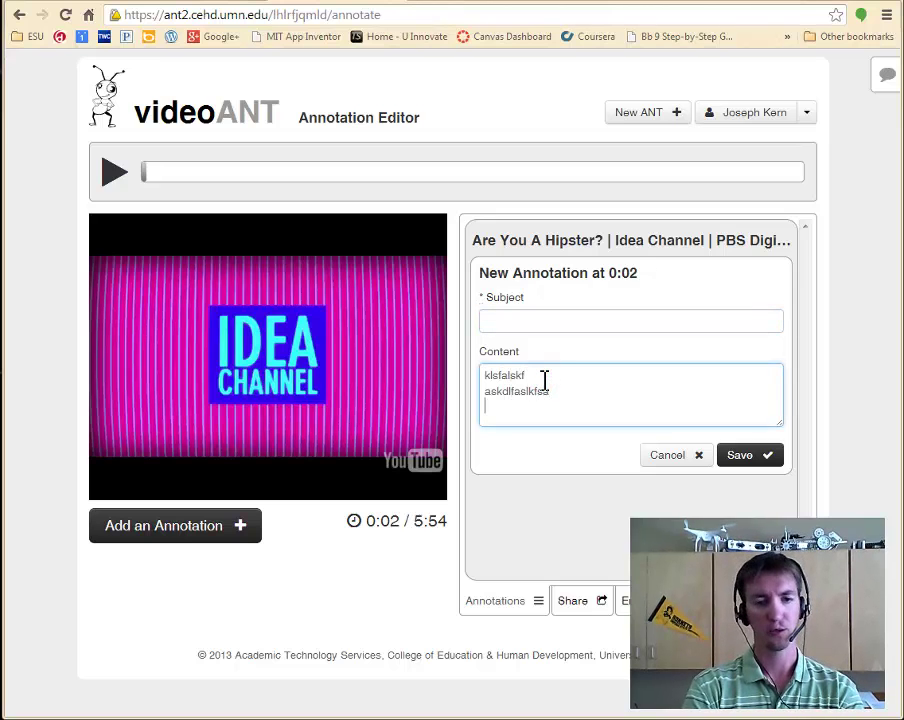
pyautogui.write('aslkfasfhsal')
pyautogui.press('Return')
pyautogui.press('Return')
pyautogui.write('asklfasfasifjsaf')
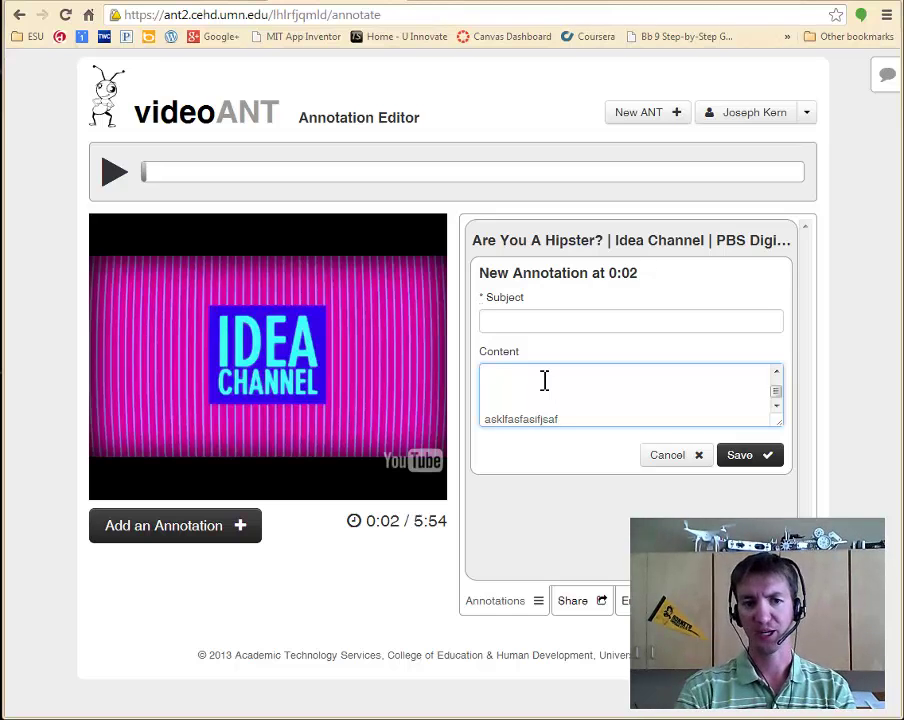
# Give the annotation the subject "what is a hipster?", save it, and pause the resumed video
pyautogui.click(538, 319)
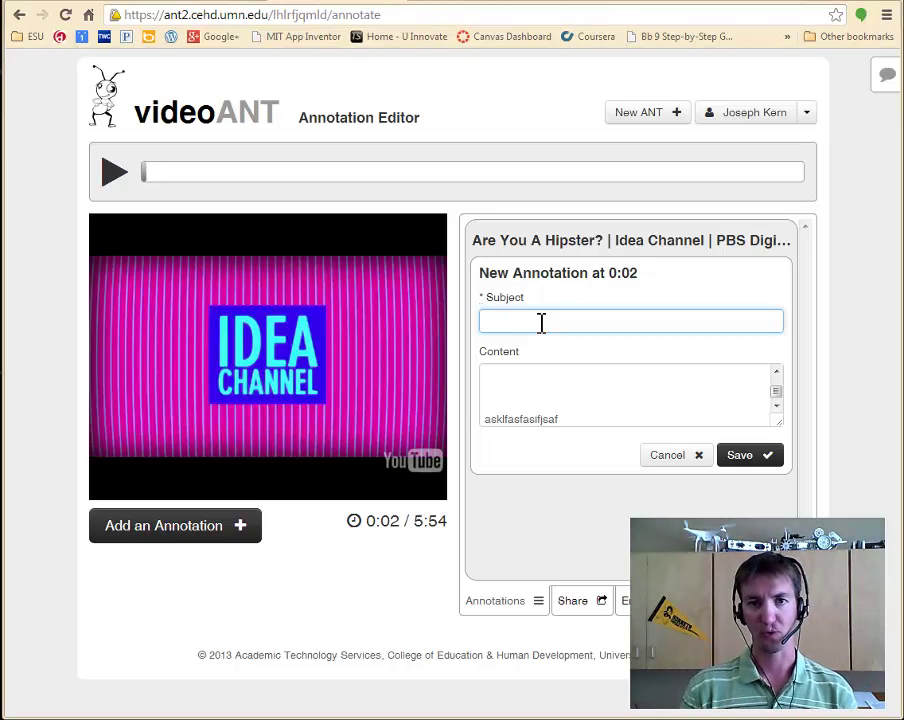
pyautogui.write('what i')
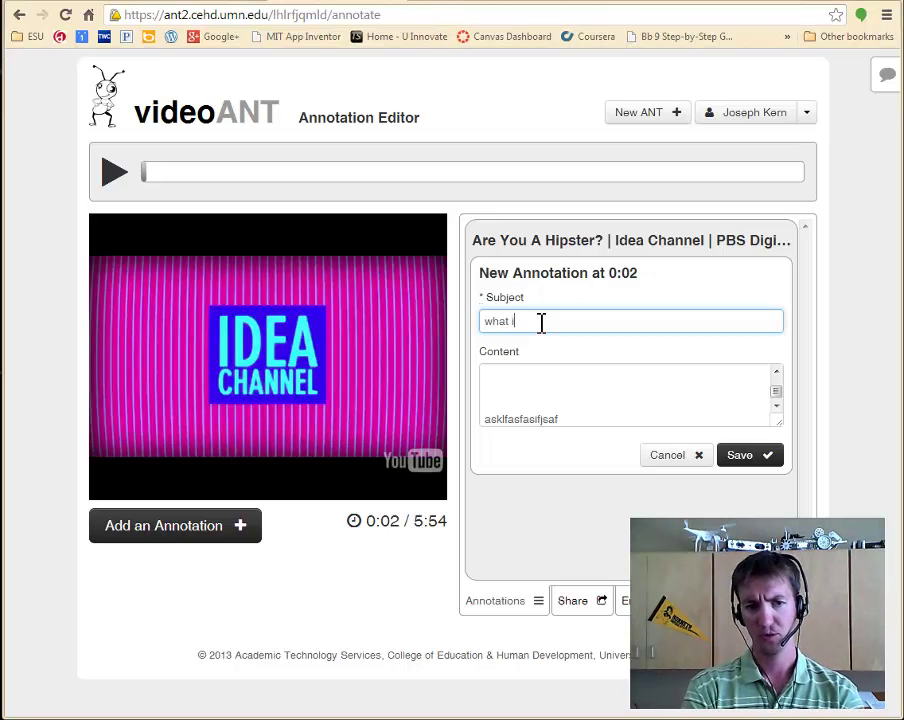
pyautogui.write('s a hipster?')
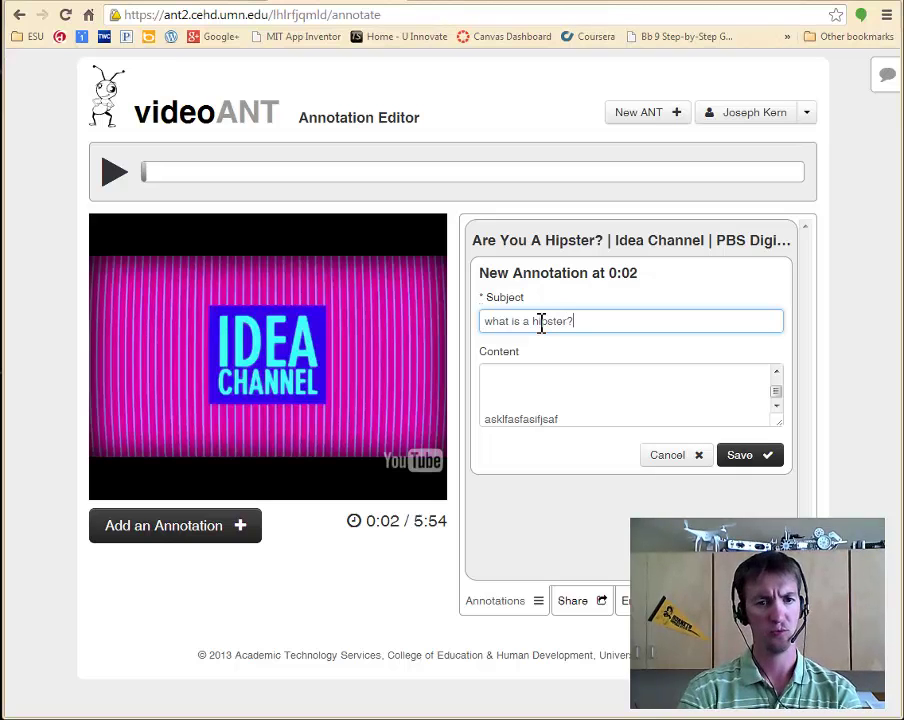
pyautogui.click(745, 459)
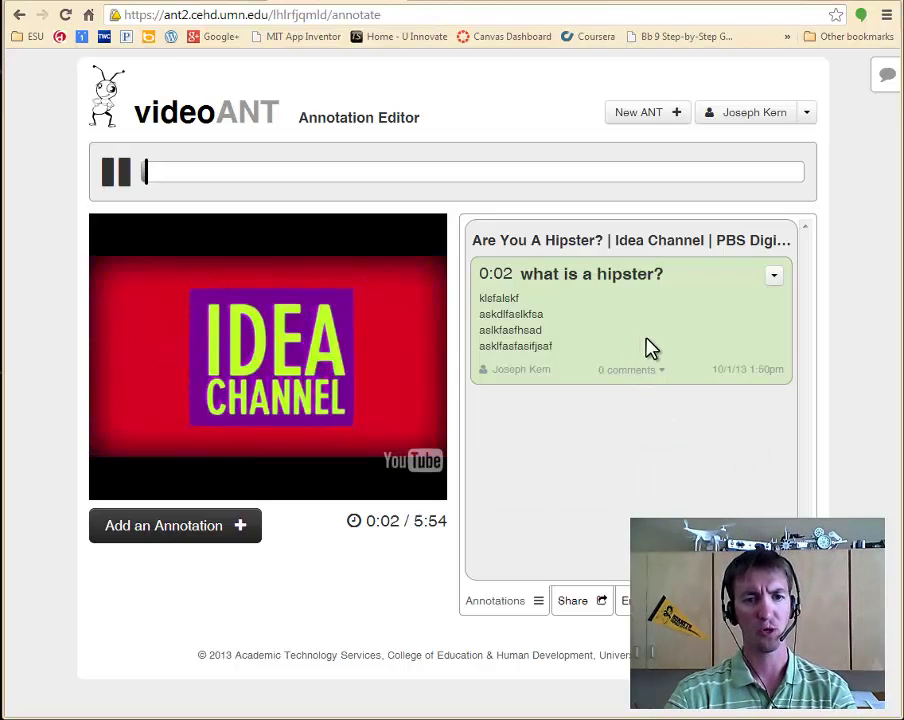
pyautogui.click(210, 397)
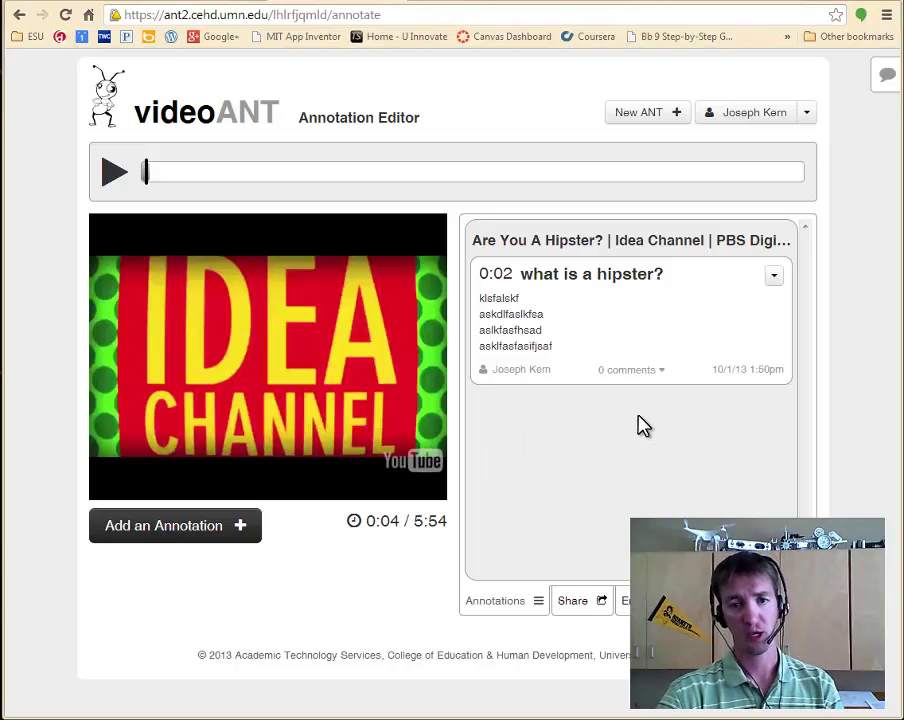
# Open My Ant Farm, return to the annotation editor, and open My Ant Farm again
pyautogui.click(806, 114)
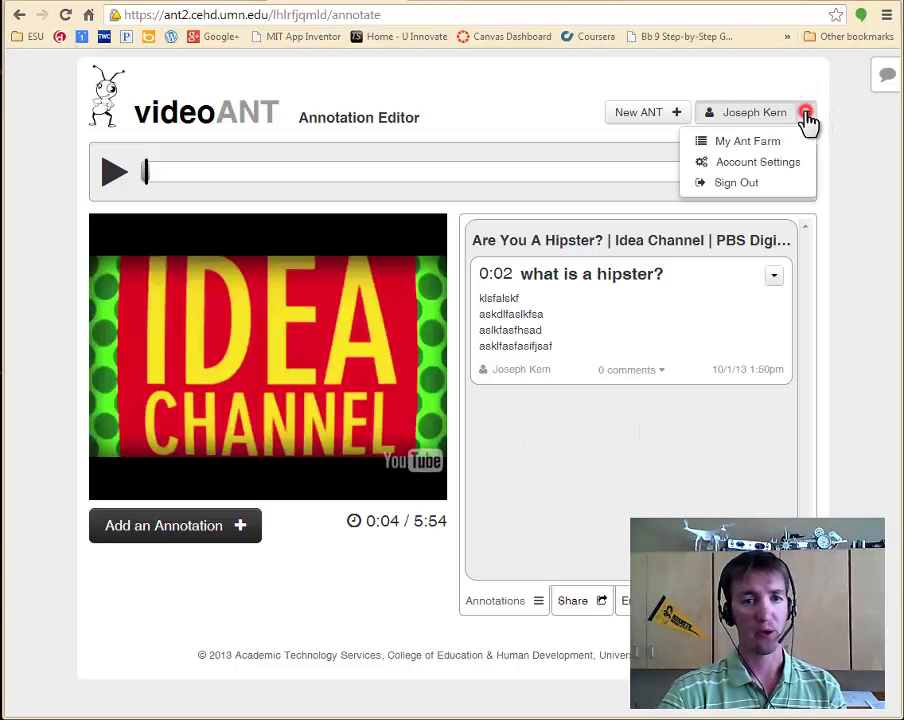
pyautogui.click(731, 145)
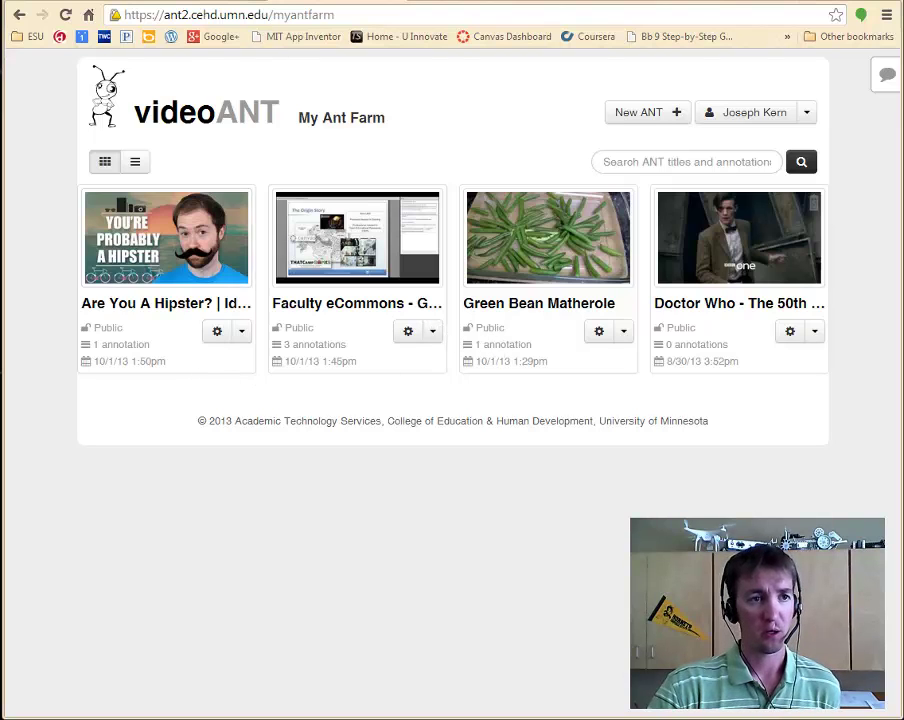
pyautogui.click(18, 15)
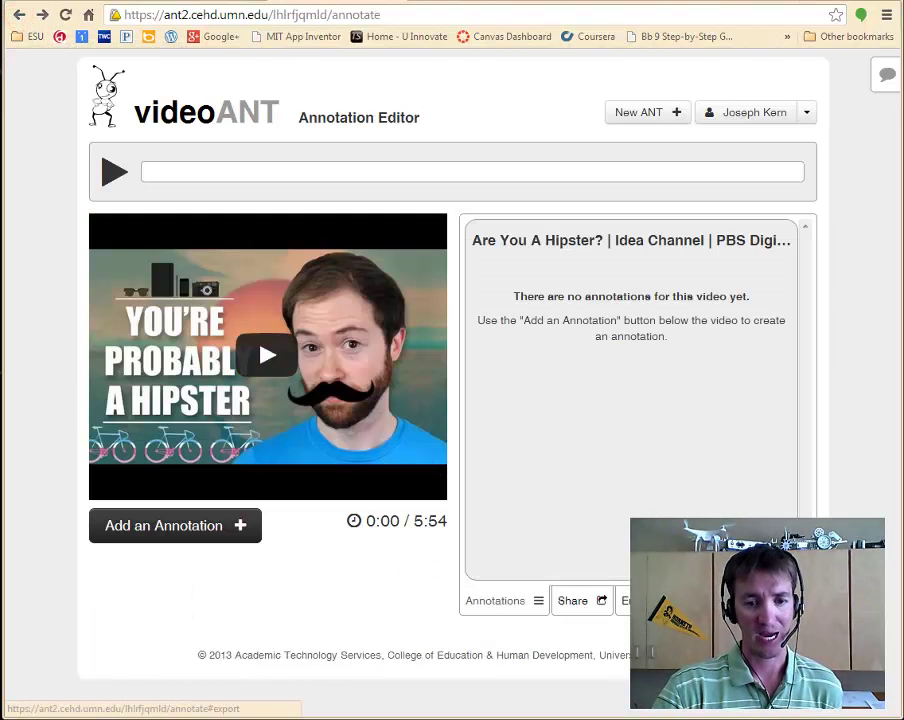
pyautogui.click(806, 112)
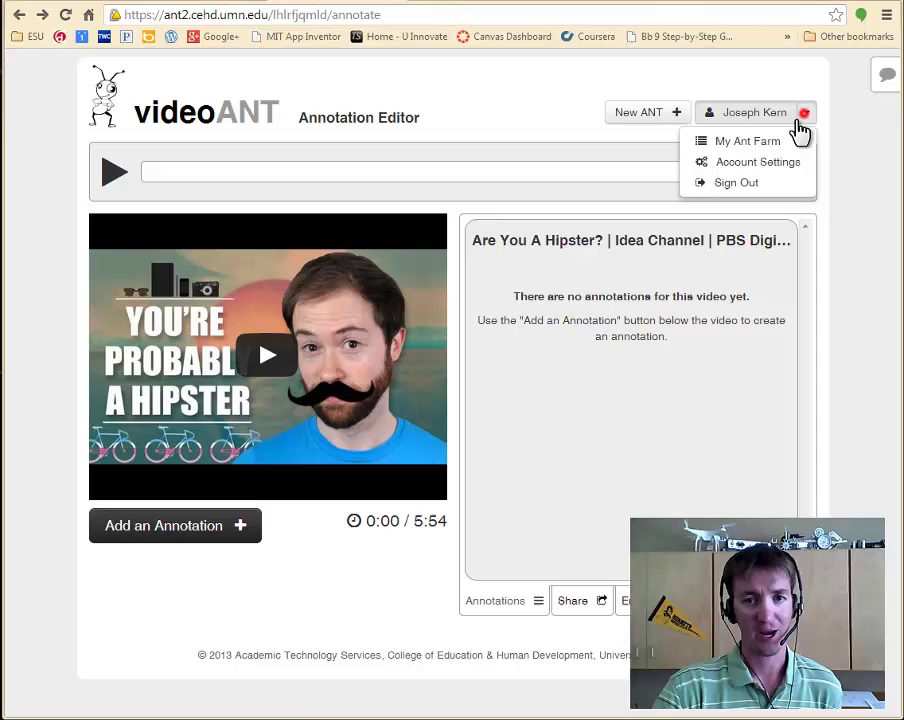
pyautogui.click(747, 139)
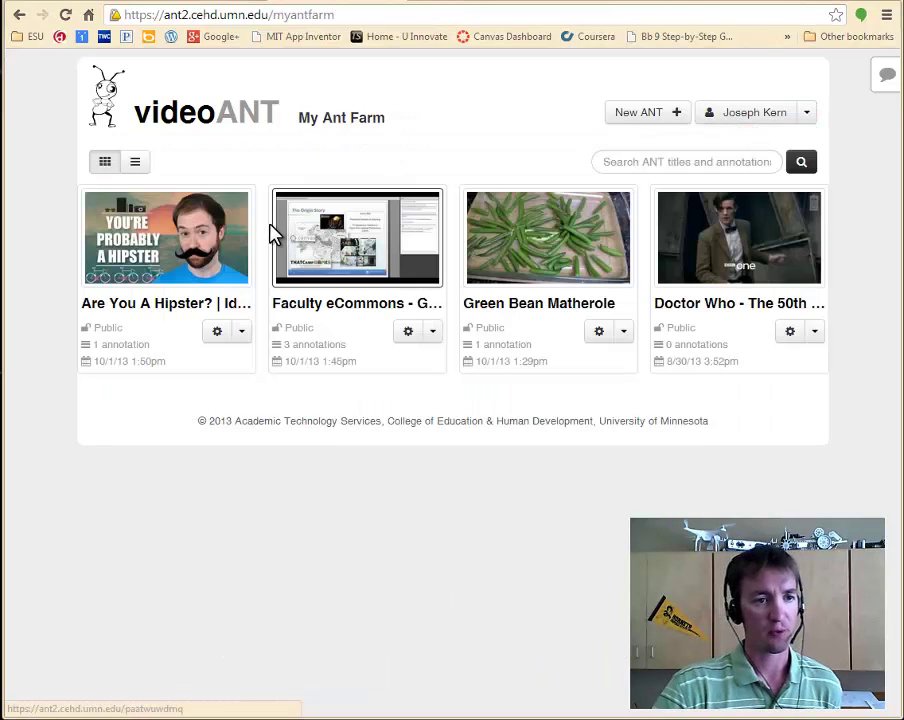
# View the embed code of the Faculty eCommons ANT and close its dialog
pyautogui.click(429, 332)
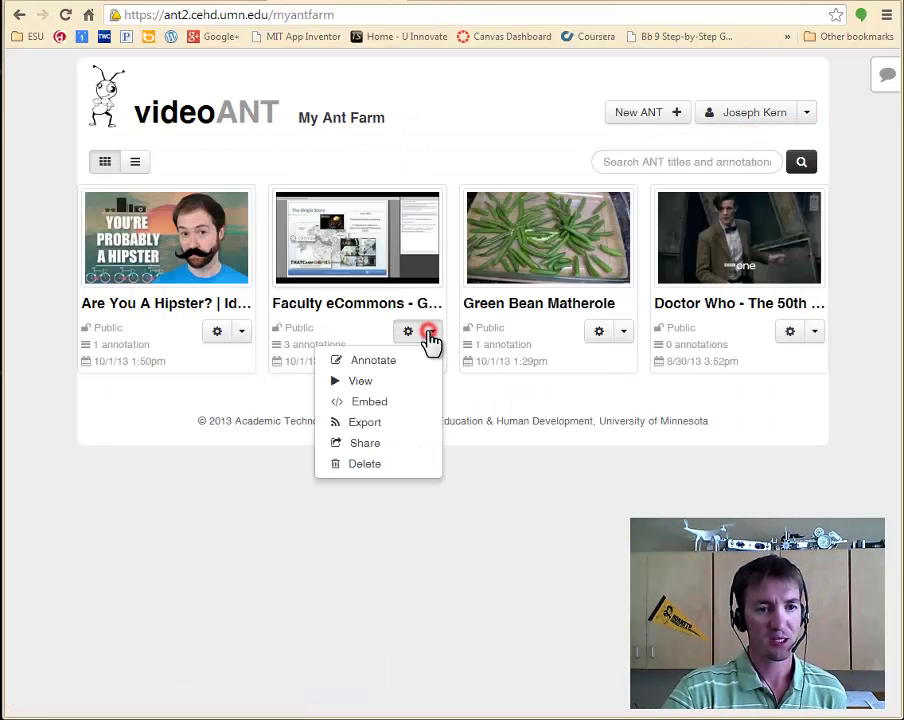
pyautogui.click(367, 405)
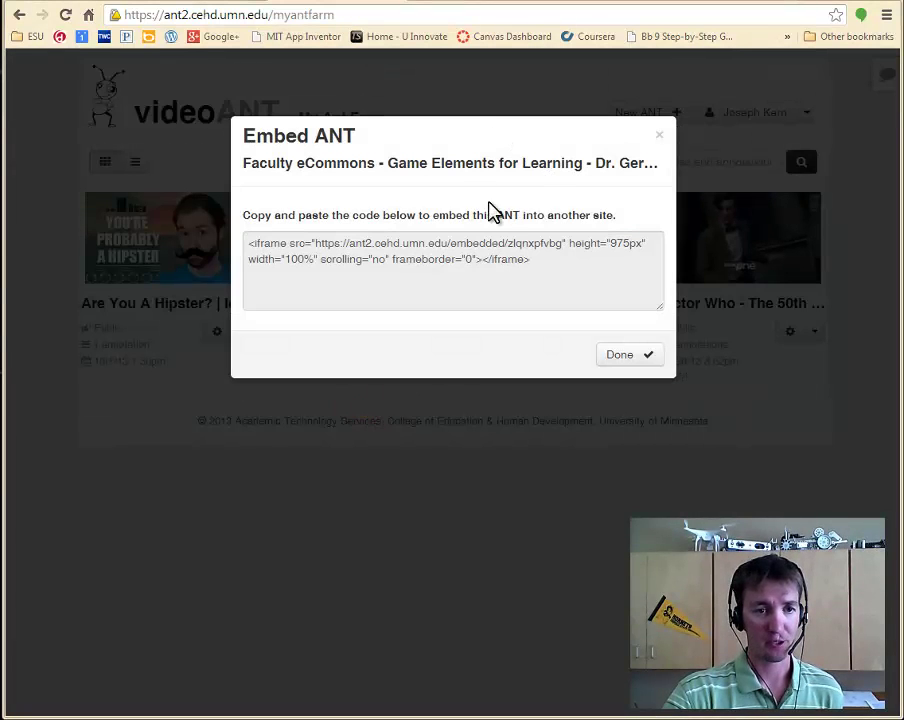
pyautogui.click(642, 360)
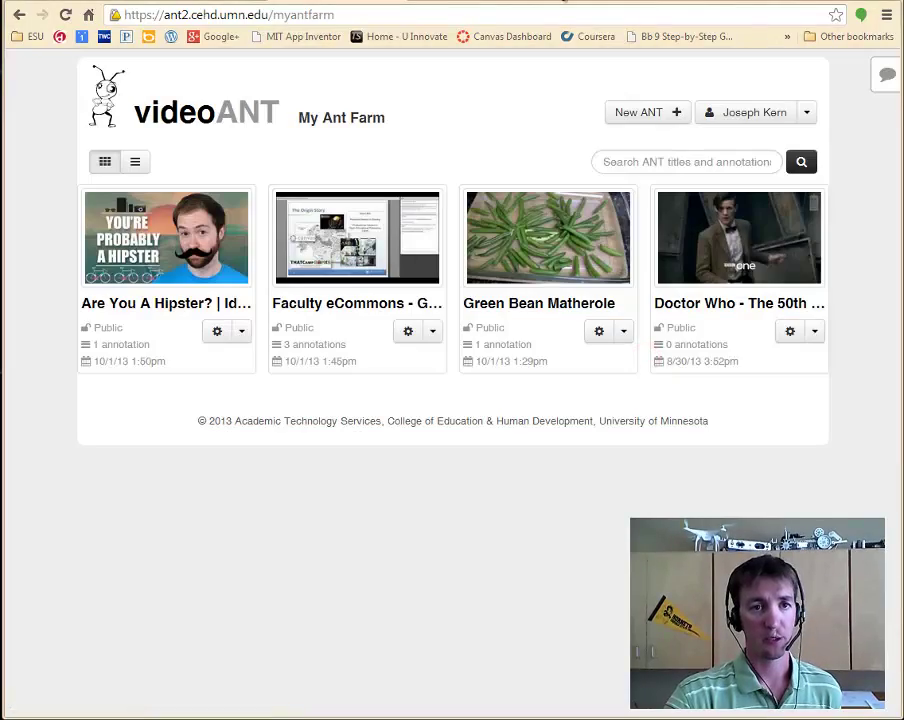
# Switch to the Blackboard course and examine the embedded Video Ant item with its player and annotations in Course Content
pyautogui.click(490, 4)
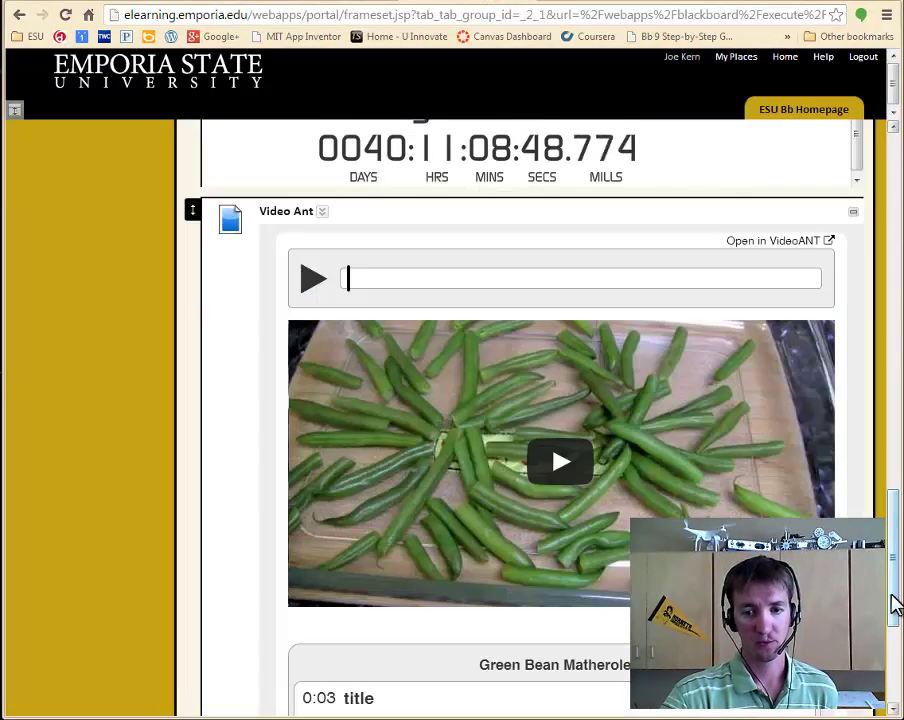
pyautogui.scroll(20, 890, 591)
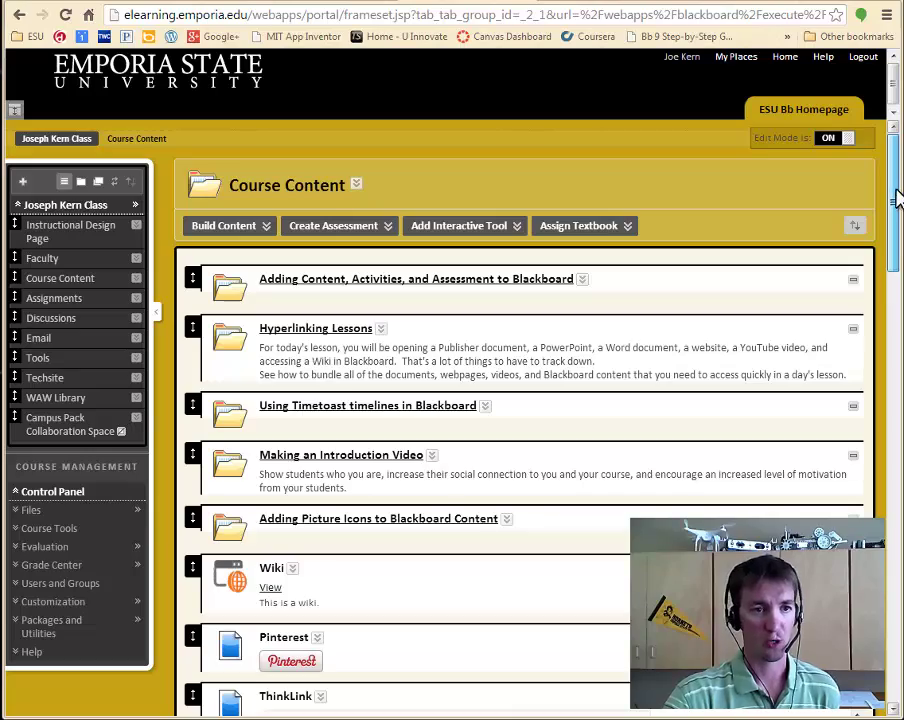
pyautogui.scroll(-5, 886, 214)
pyautogui.scroll(-10, 897, 410)
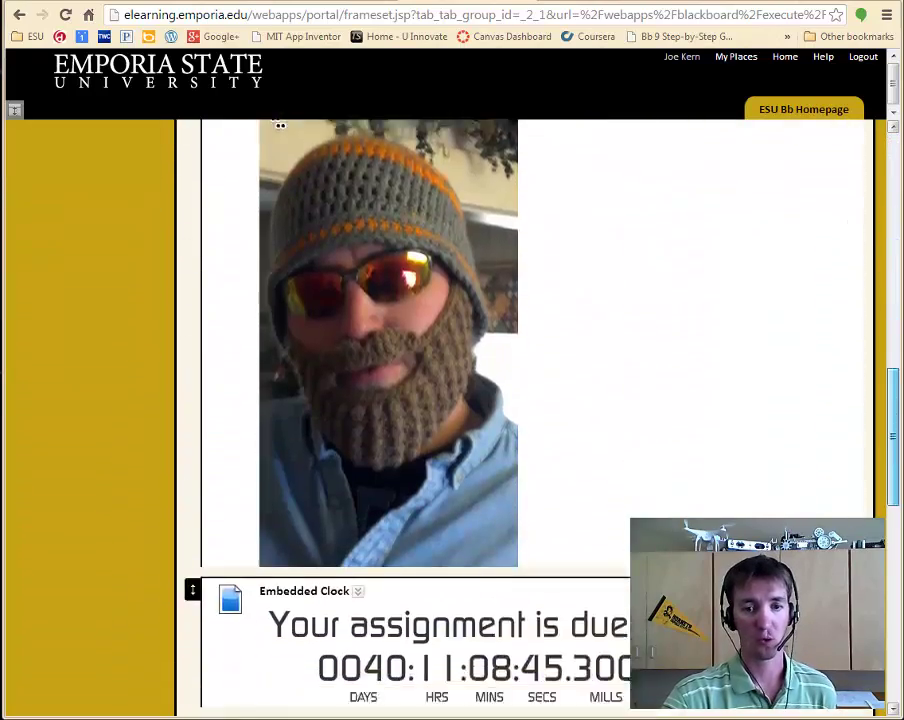
pyautogui.scroll(-3, 895, 483)
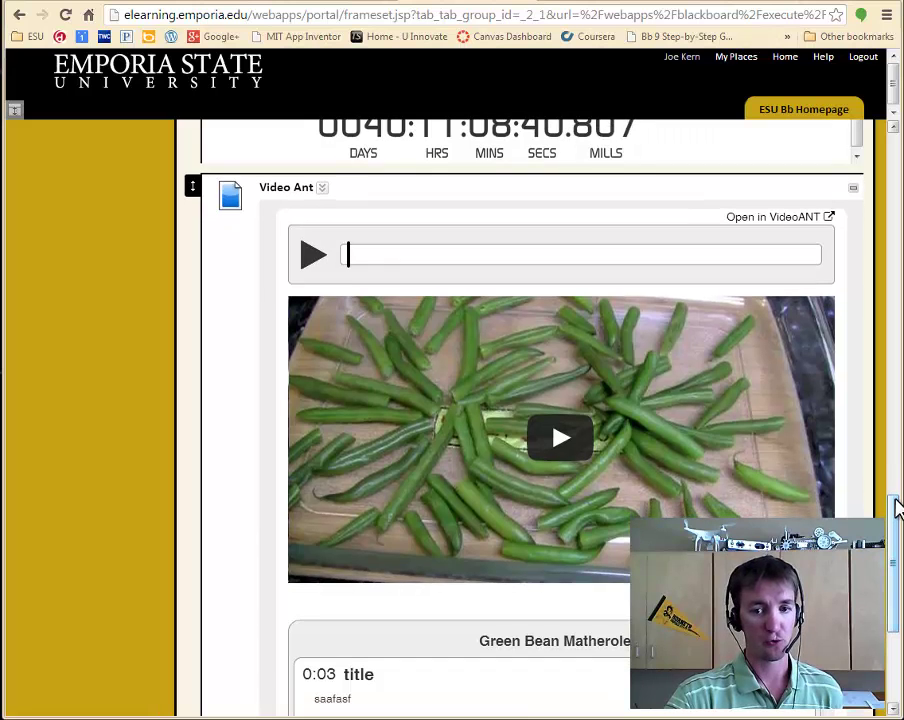
pyautogui.scroll(-1, 897, 512)
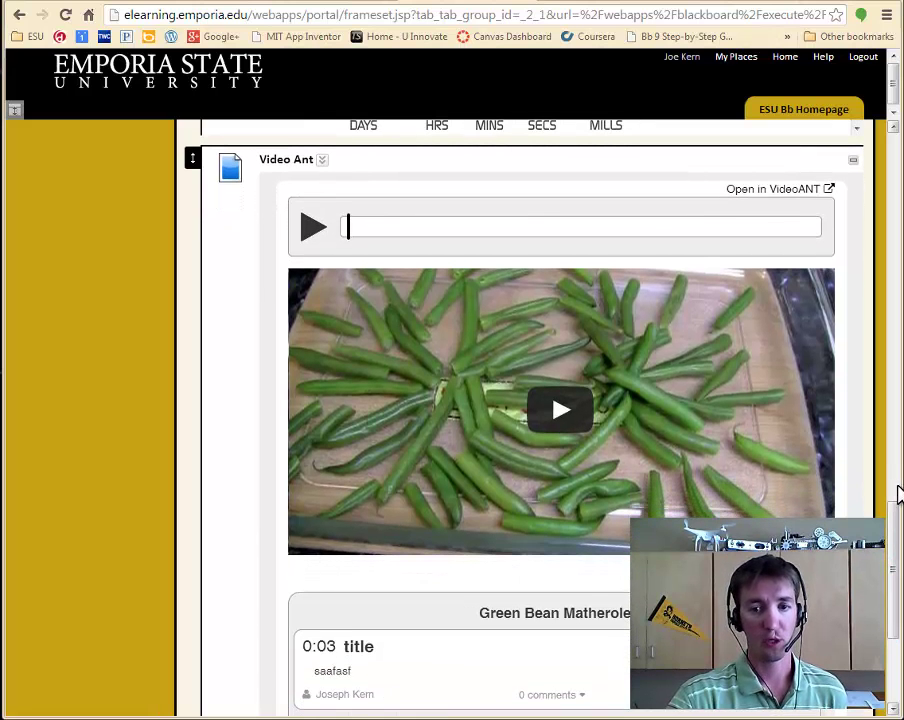
# Look over the embedded Green Bean Matherole player, its annotation list and the link for opening it in VideoANT
pyautogui.scroll(-1, 896, 513)
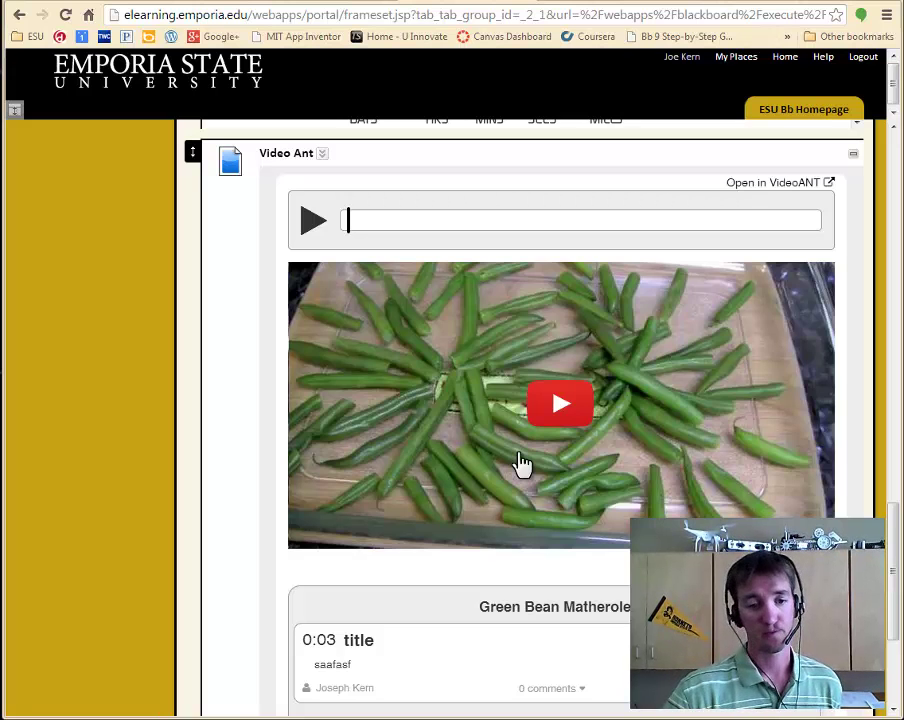
pyautogui.scroll(-1, 506, 464)
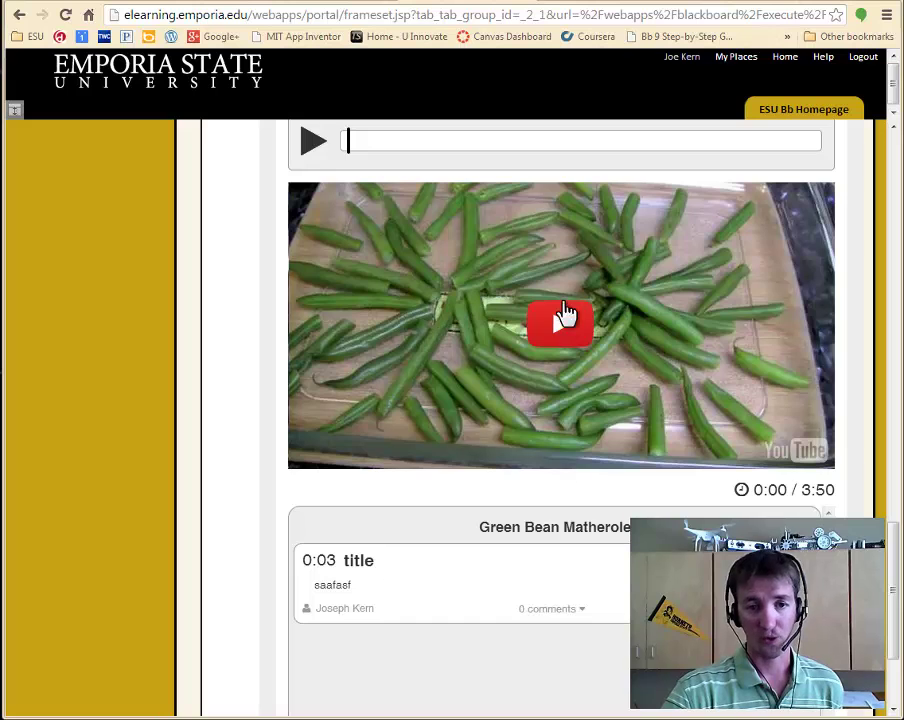
pyautogui.scroll(1, 600, 320)
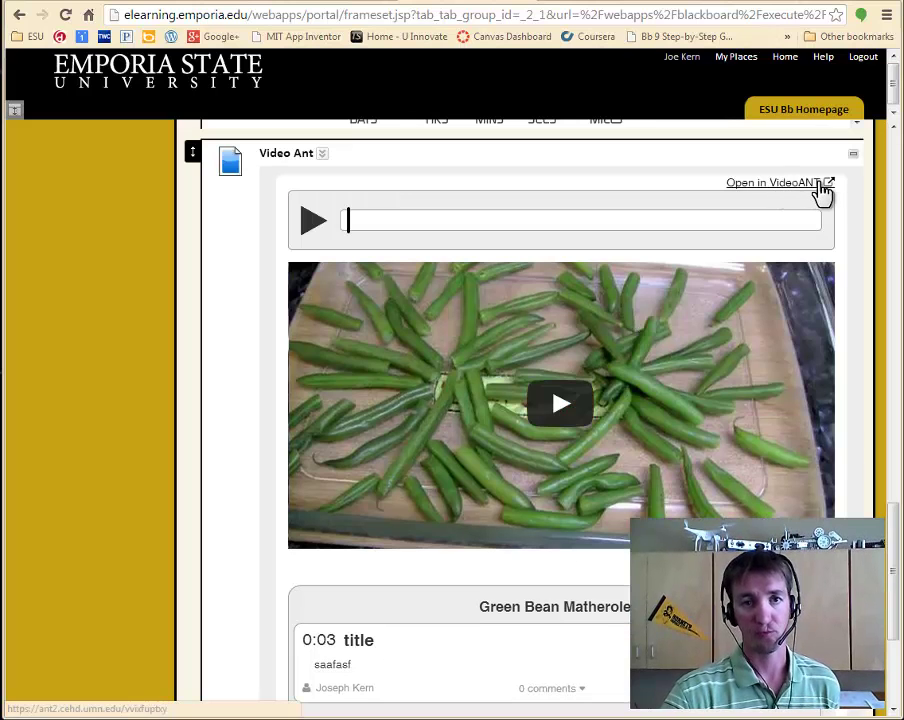
# Switch to VideoANT's My Ant Farm and save the Faculty eCommons ANT's sharing privacy as Private
pyautogui.click(303, 6)
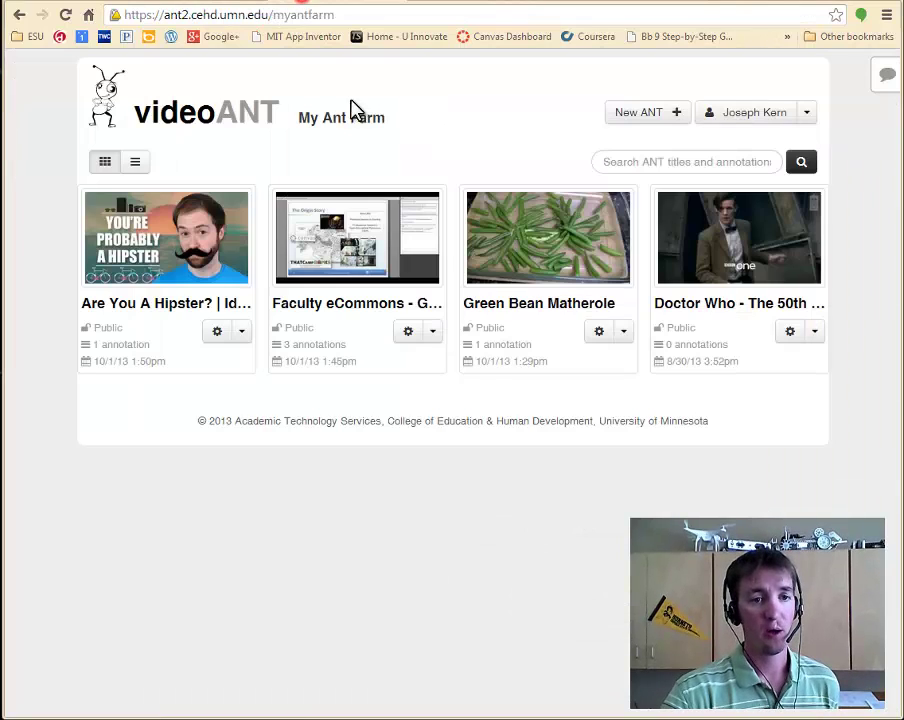
pyautogui.click(431, 331)
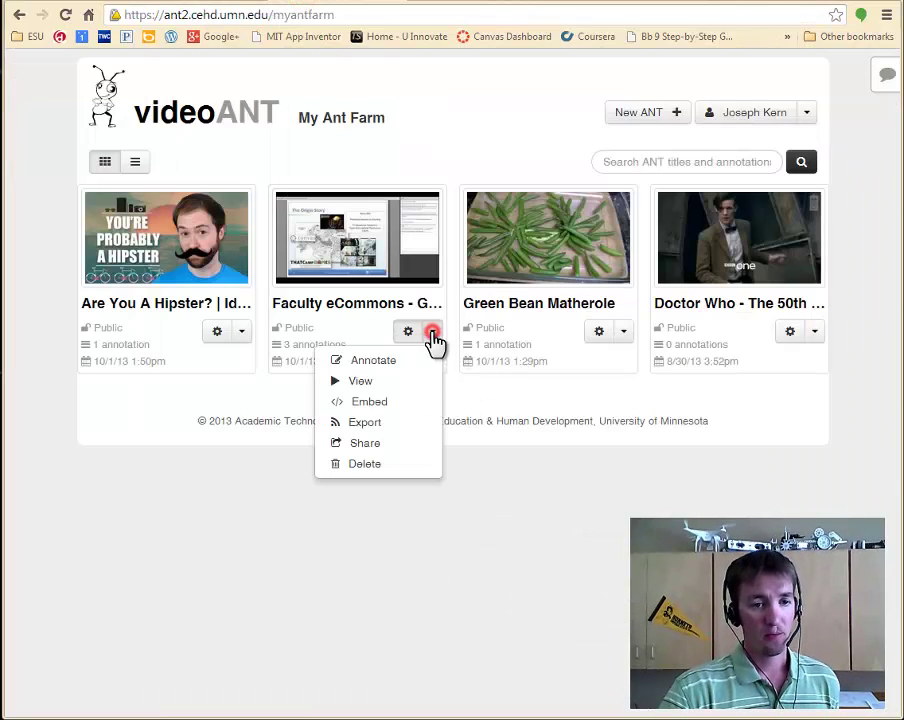
pyautogui.click(380, 446)
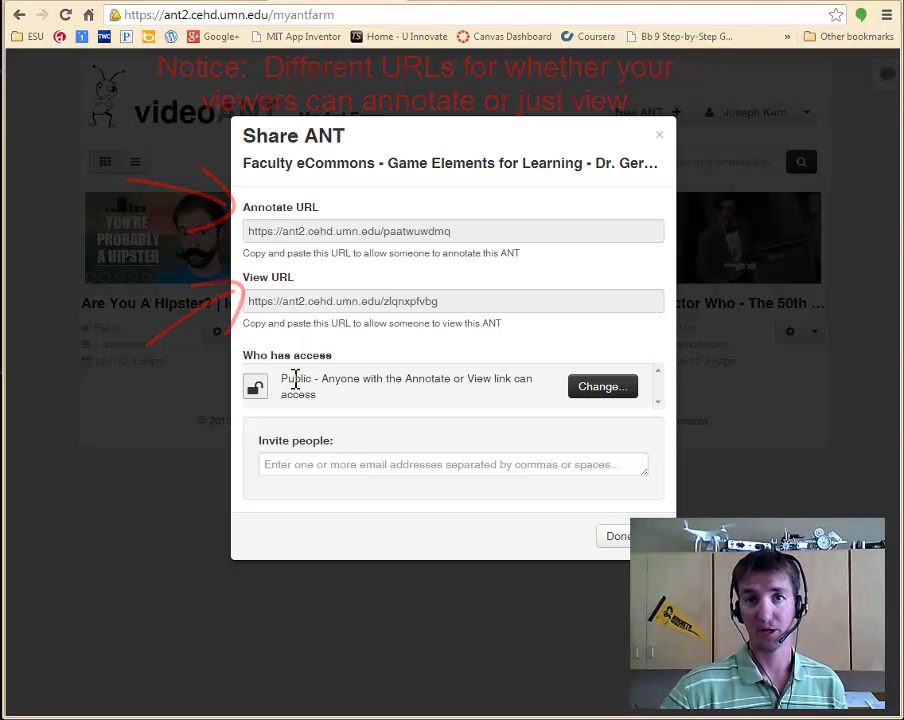
pyautogui.click(590, 385)
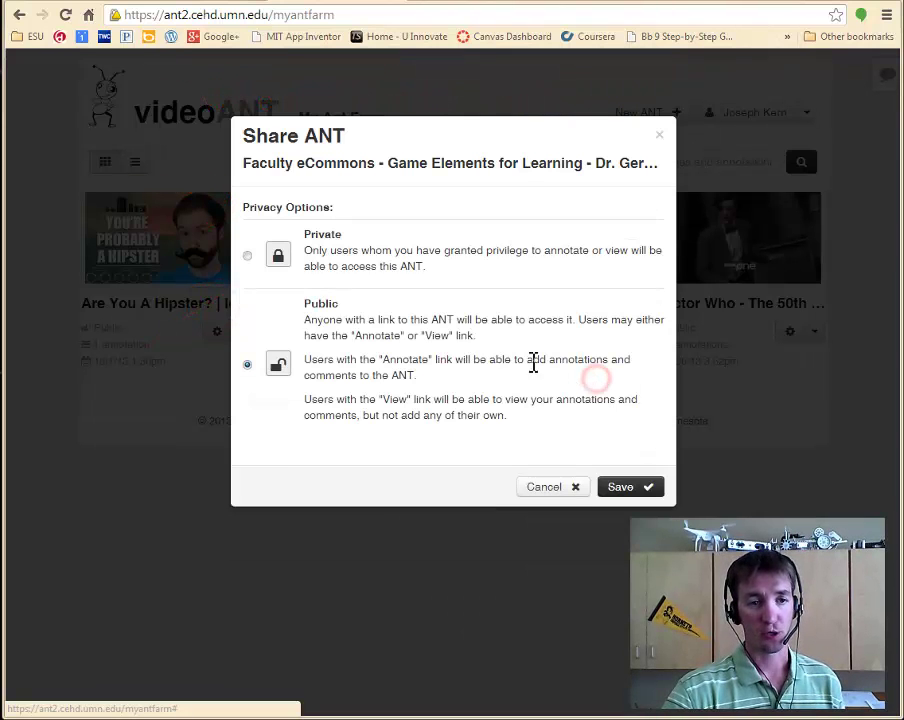
pyautogui.click(248, 258)
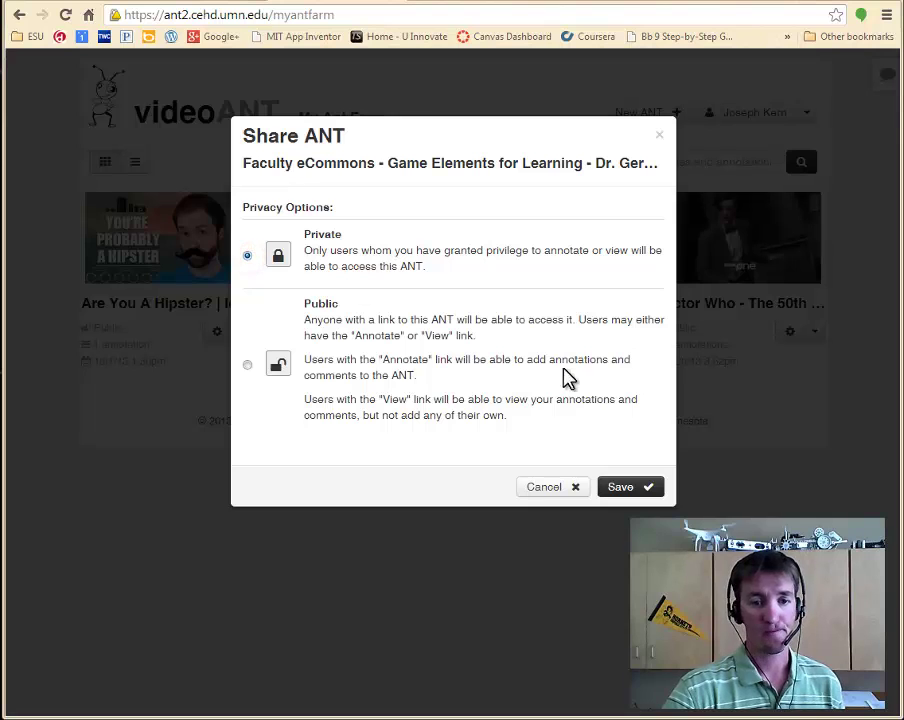
pyautogui.click(631, 490)
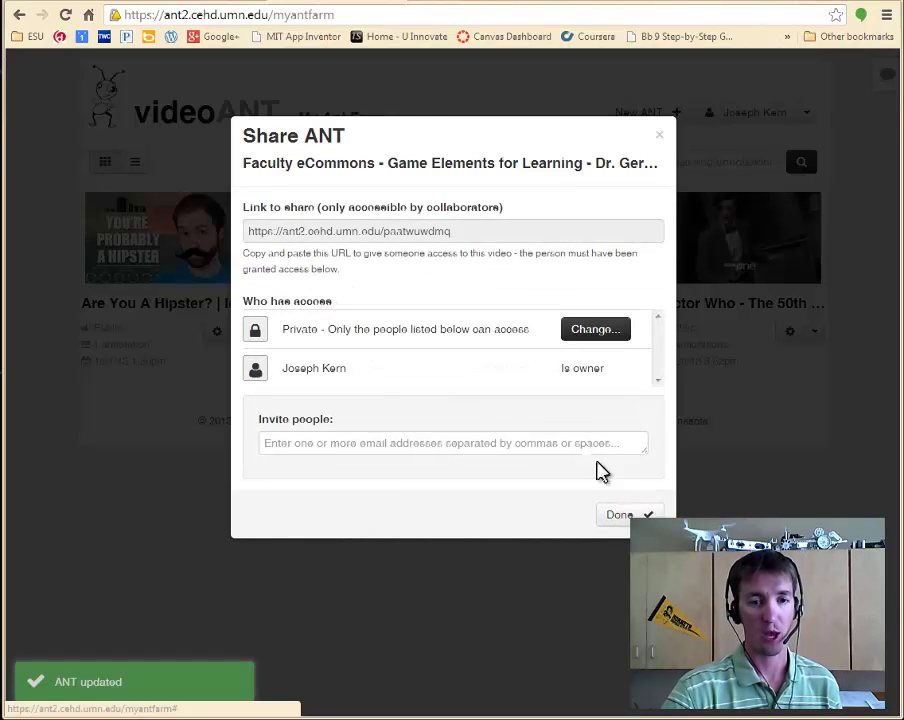
# View the permission choices for inviting people to the Faculty eCommons ANT, cancel the invitation and close the sharing dialog
pyautogui.click(530, 443)
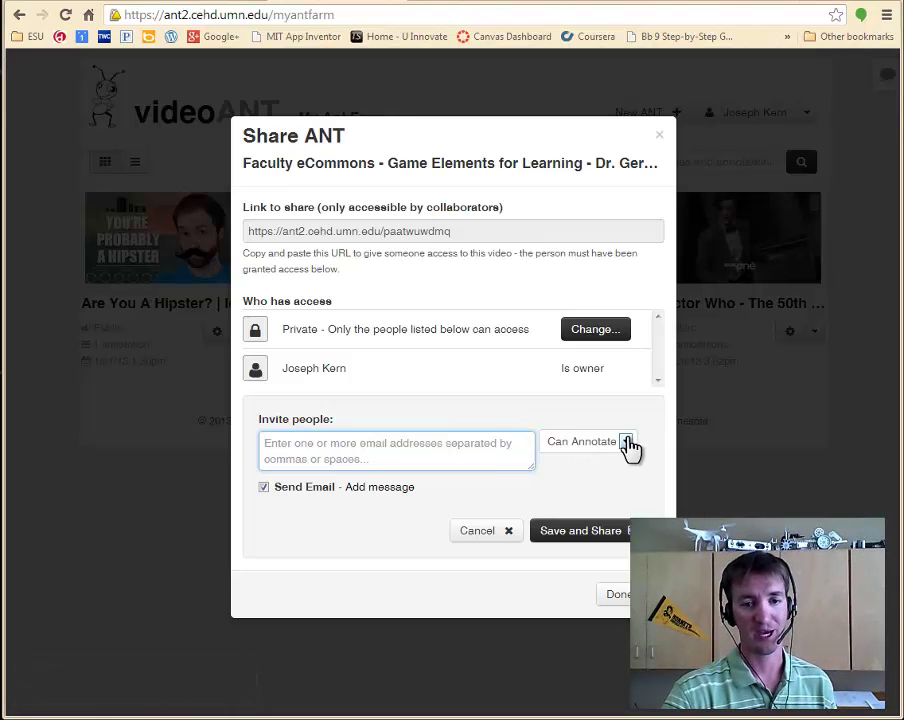
pyautogui.click(626, 442)
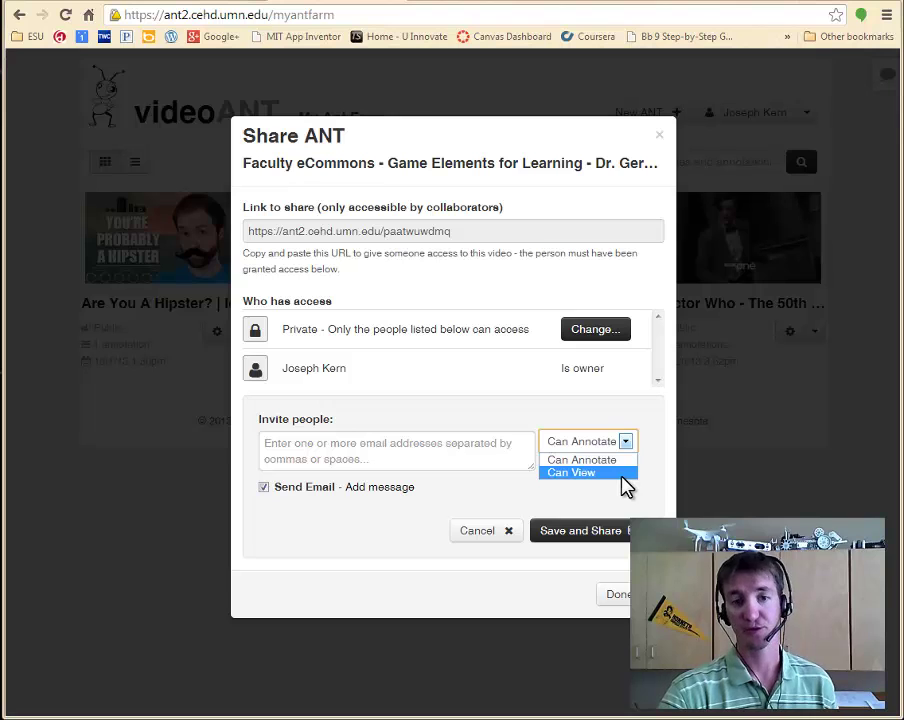
pyautogui.click(647, 425)
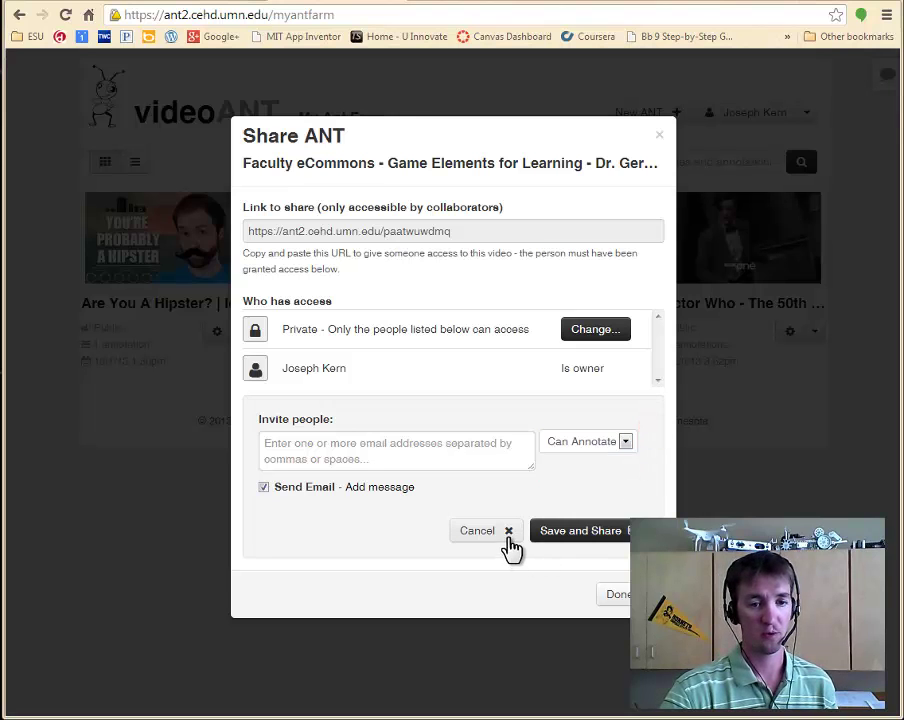
pyautogui.click(504, 531)
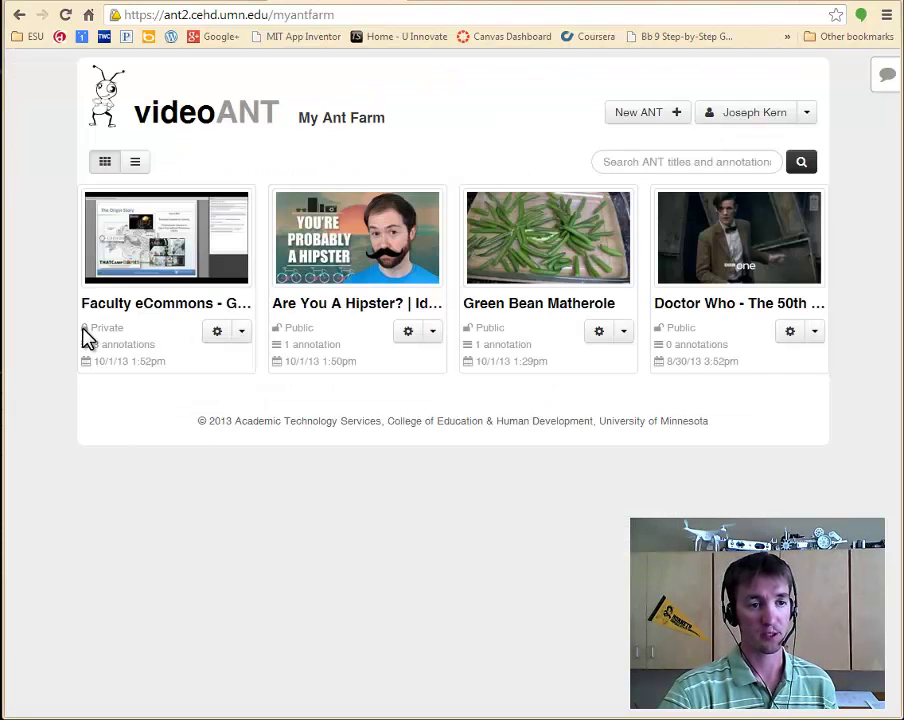